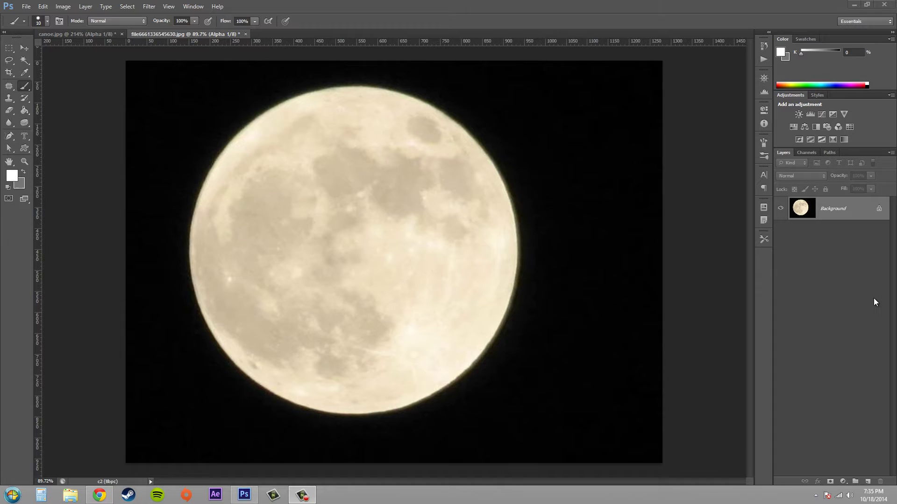
- In the Channels panel, turn on the Alpha 1 eye to show its red overlay around the moon
left_click(819, 152)
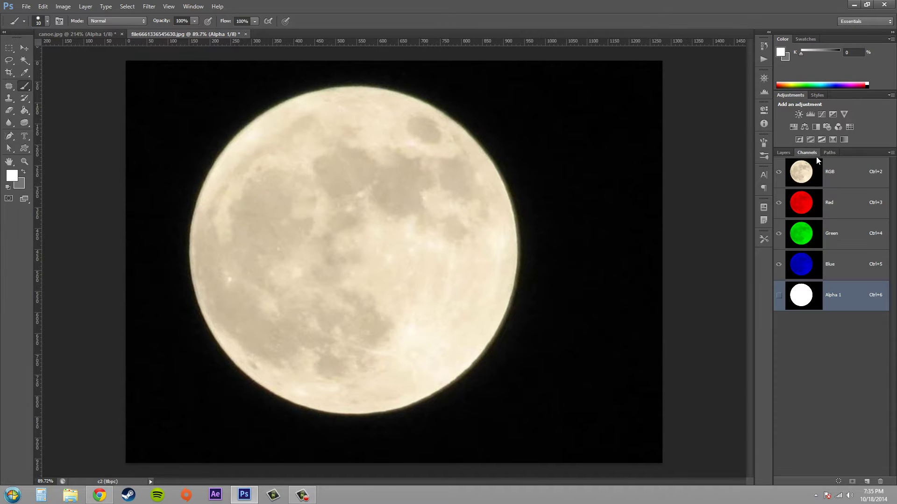
left_click(778, 299)
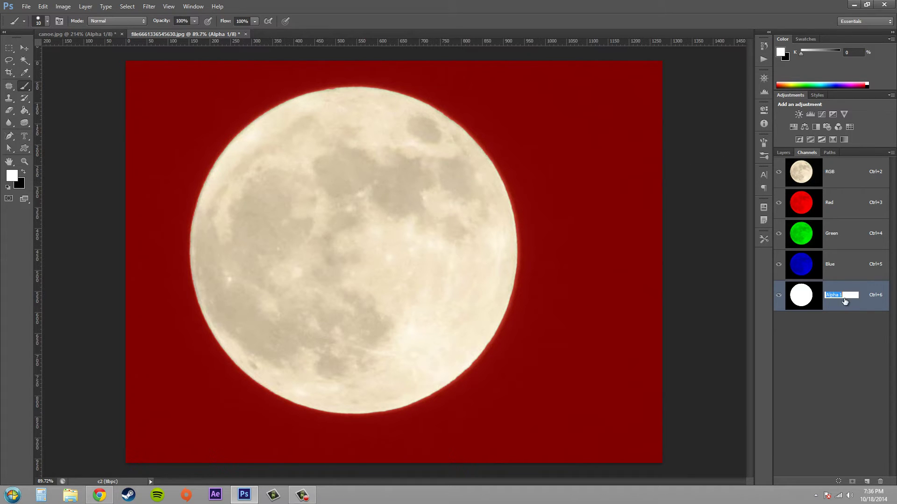
- Cancel the in-place rename, hide and reshow the Alpha 1 overlay, and close Channel Options unchanged
key("Return")
left_click(778, 295)
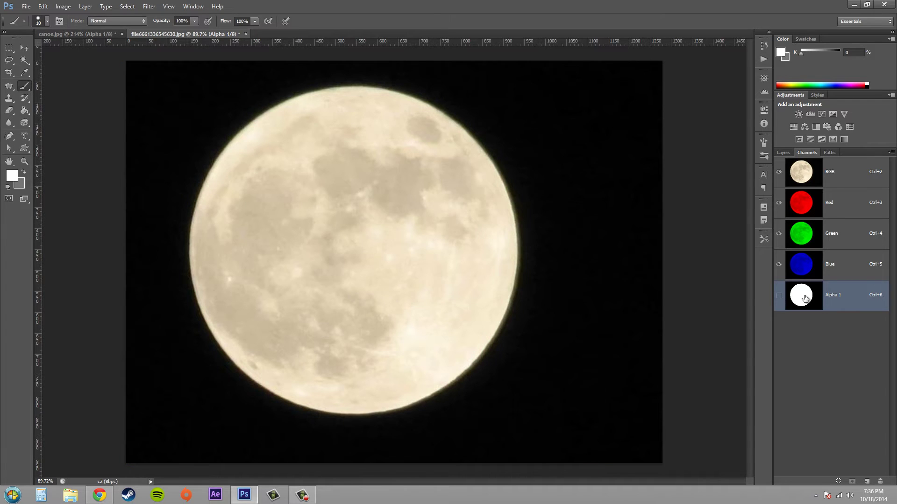
double_click(805, 299)
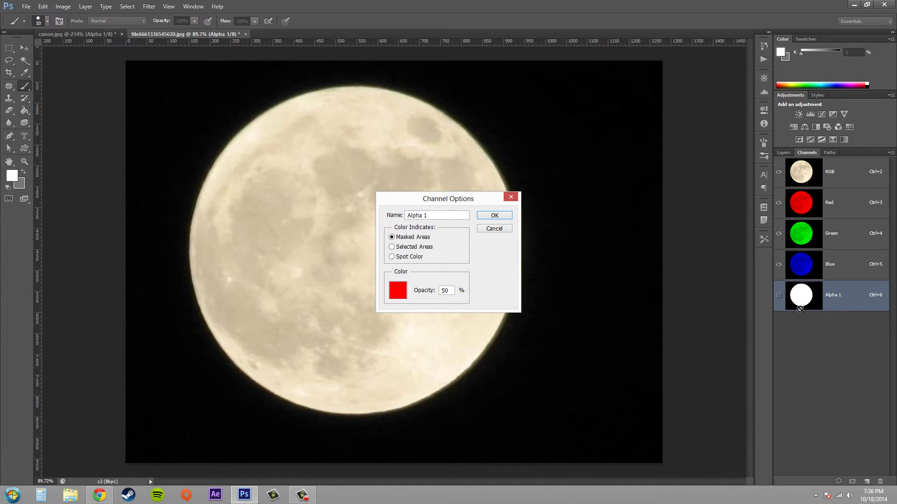
left_click(493, 229)
left_click(779, 294)
- Reopen Alpha 1's Channel Options, move the dialog off the image, and enter the name MoonMask
double_click(807, 300)
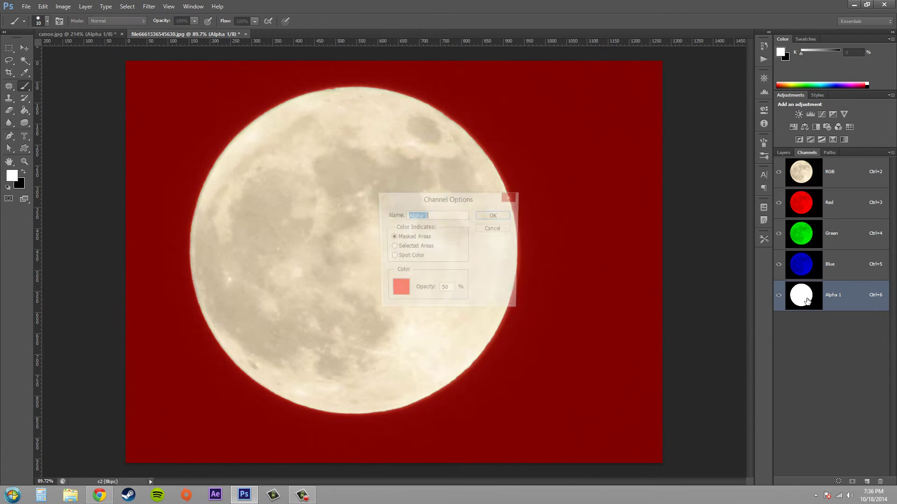
left_click_drag(449, 197, 630, 246)
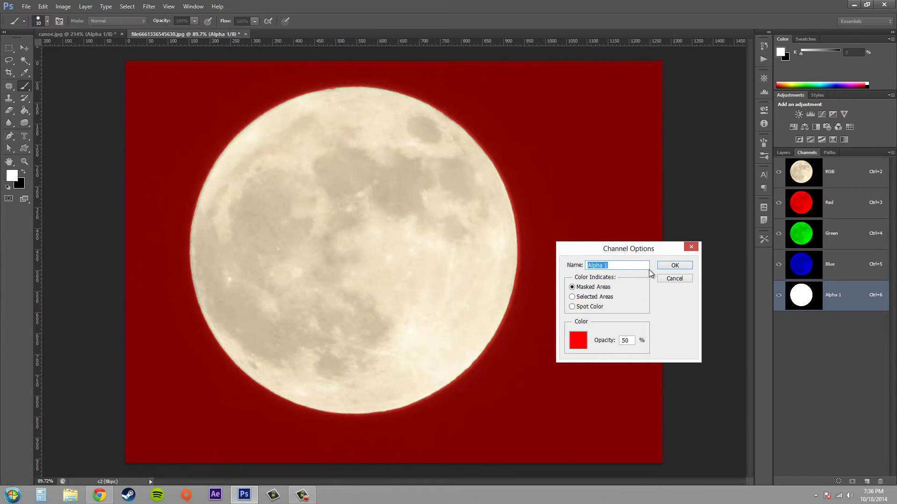
type("MaskonMask")
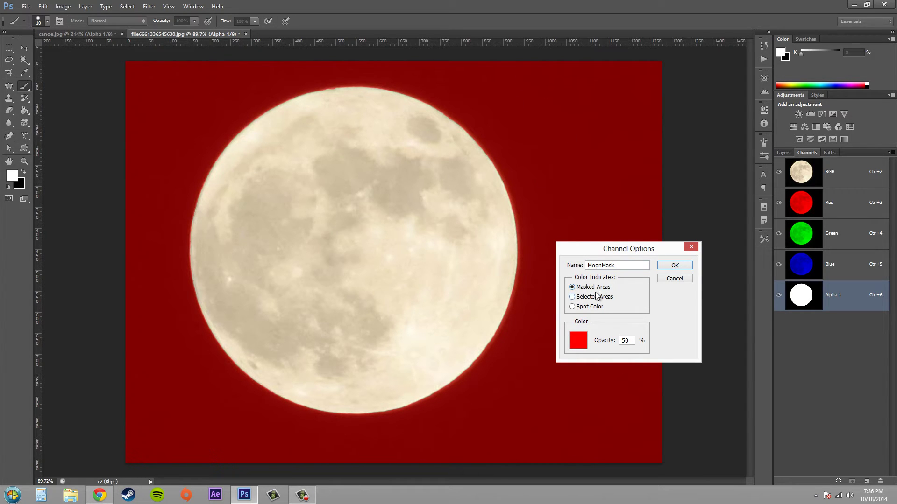
- Try the Selected Areas, Spot Color and Masked Areas colour-indication options in the dialog
left_click(572, 298)
left_click(572, 306)
left_click(572, 286)
left_click(573, 297)
left_click(572, 307)
- Set colour to indicate Masked Areas, pick blue for the overlay, and apply the MoonMask channel options
left_click(572, 287)
left_click(576, 340)
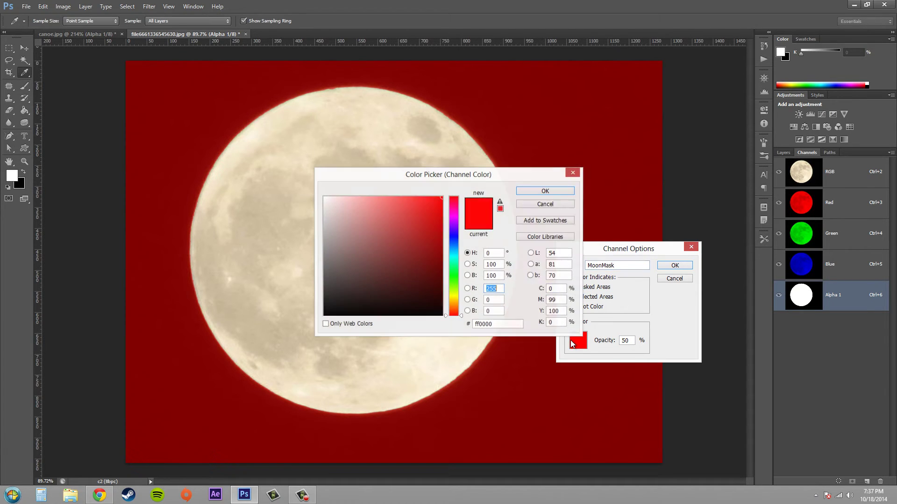
left_click(451, 243)
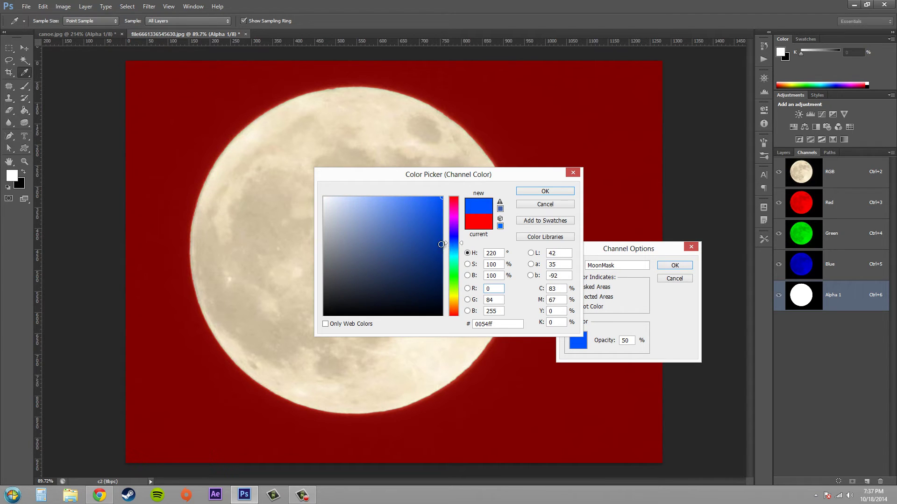
left_click(564, 191)
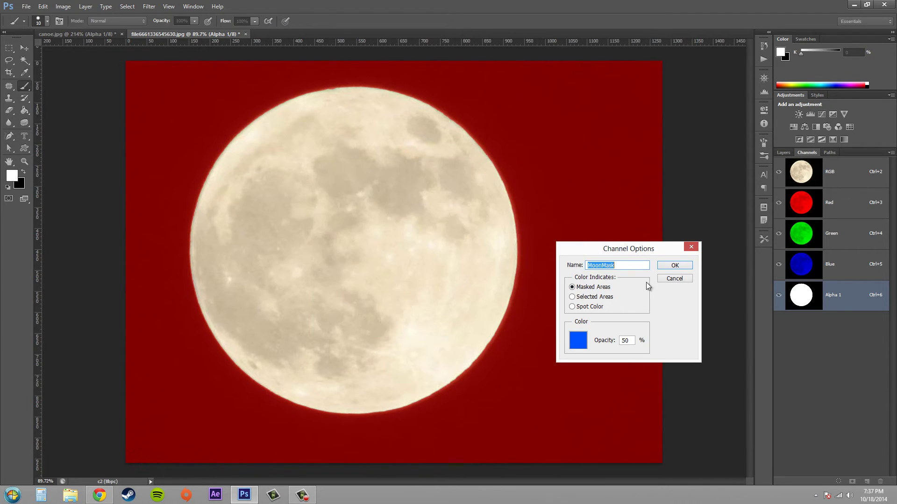
left_click(675, 266)
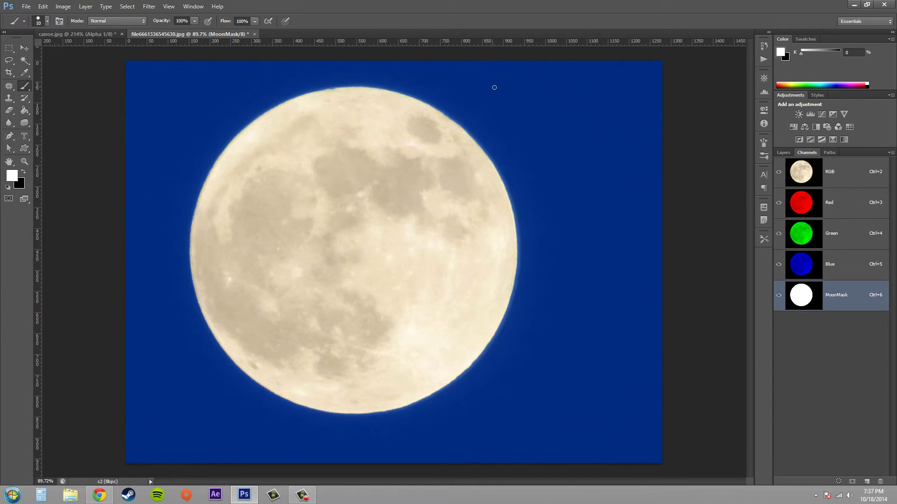
- Lower the MoonMask overlay opacity from 50 to 25% in Channel Options
double_click(799, 299)
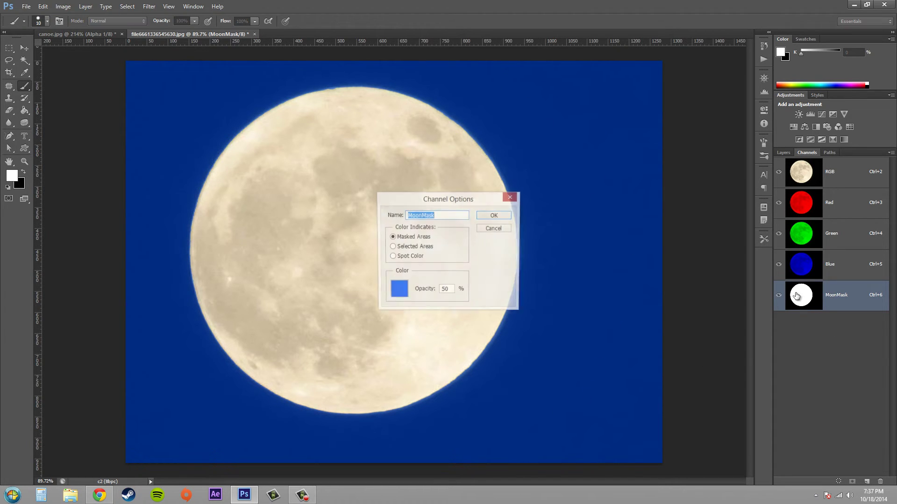
left_click(452, 290)
double_click(453, 290)
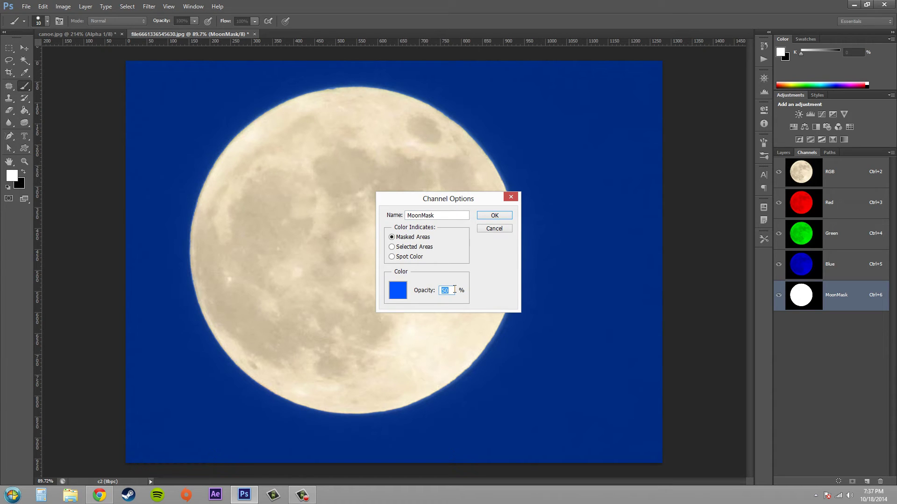
type("25")
left_click(504, 215)
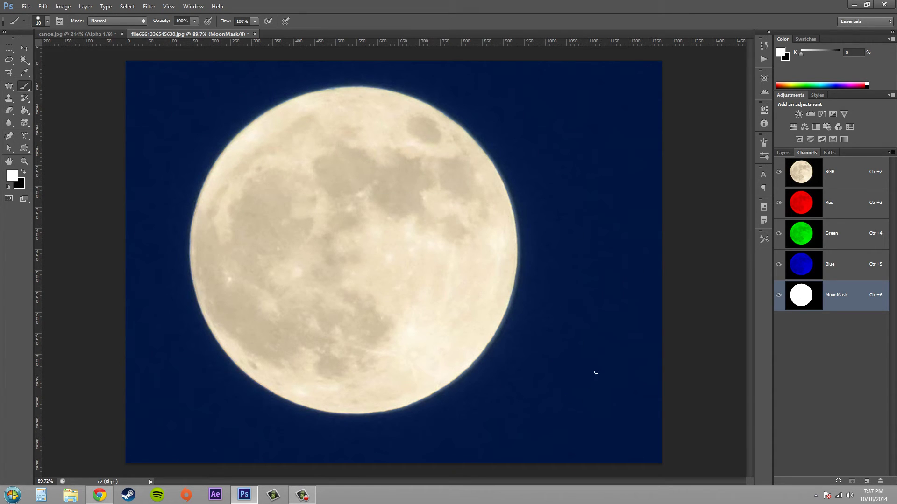
- Switch MoonMask's colour indication to Selected Areas so the blue tints the moon
double_click(807, 299)
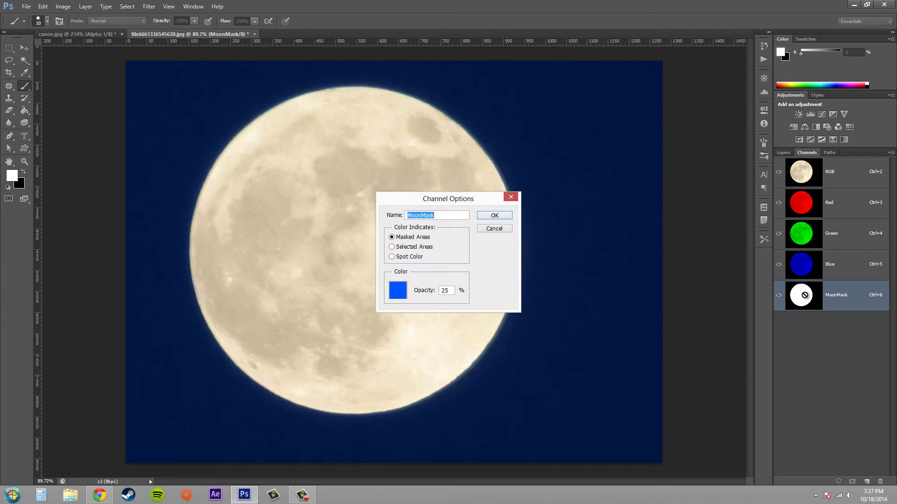
left_click(391, 247)
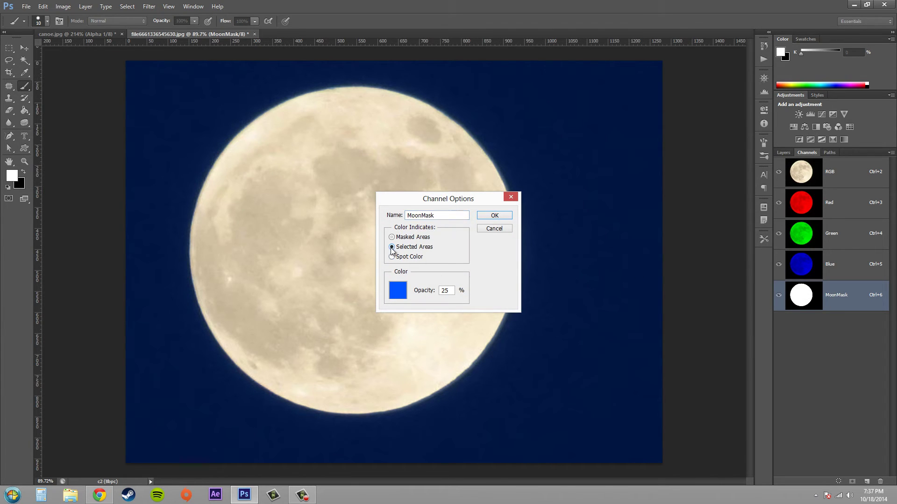
left_click(491, 216)
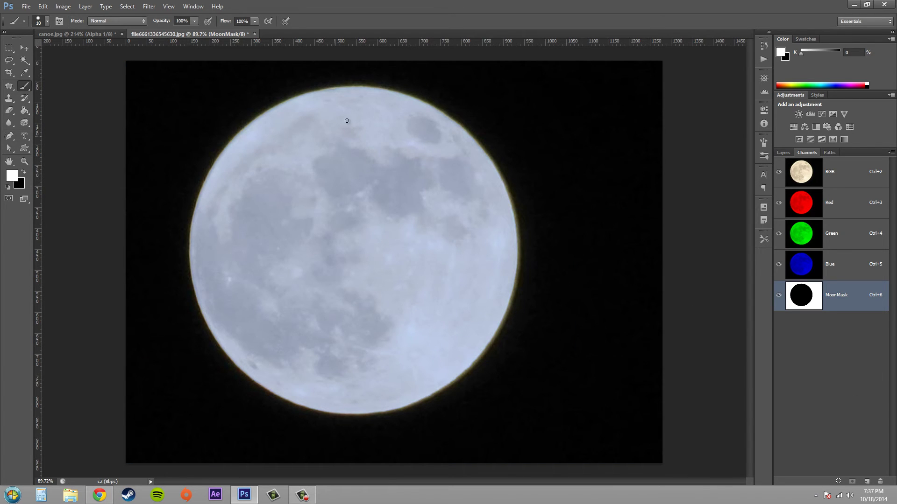
- Convert MoonMask to a Spot Color channel so its blue overlay sits on the moon
double_click(799, 297)
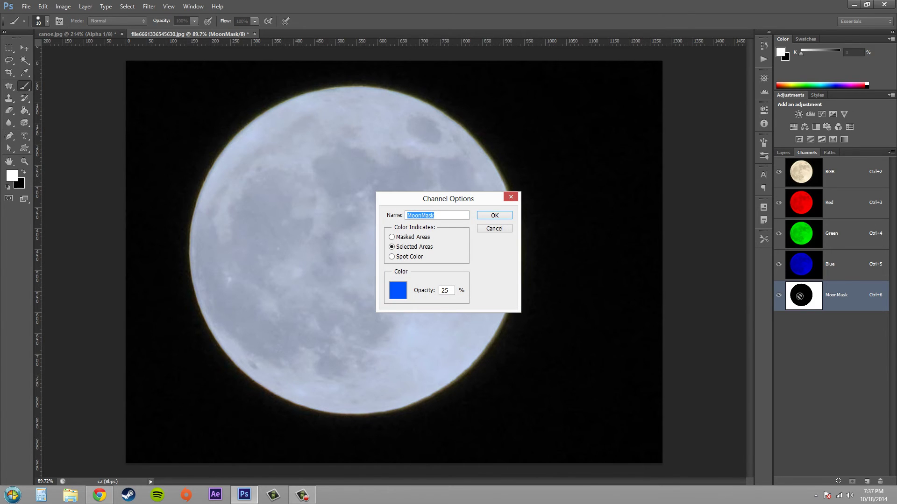
left_click(392, 258)
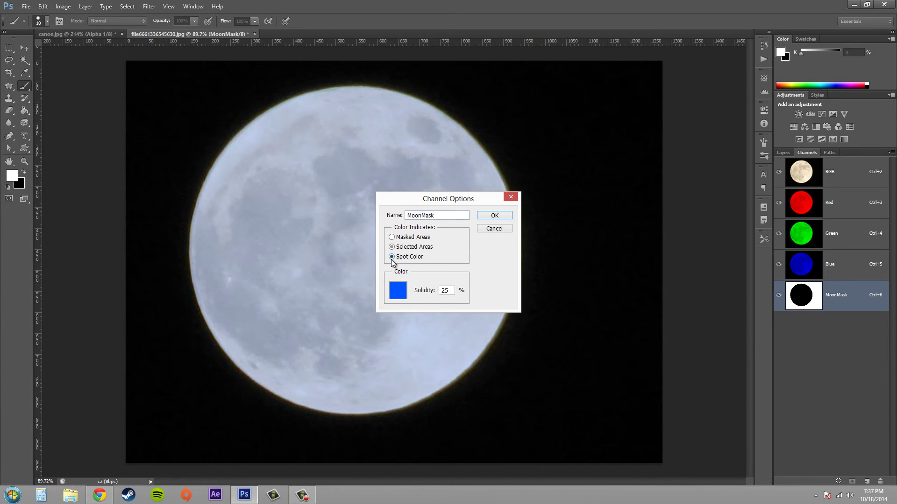
left_click(494, 216)
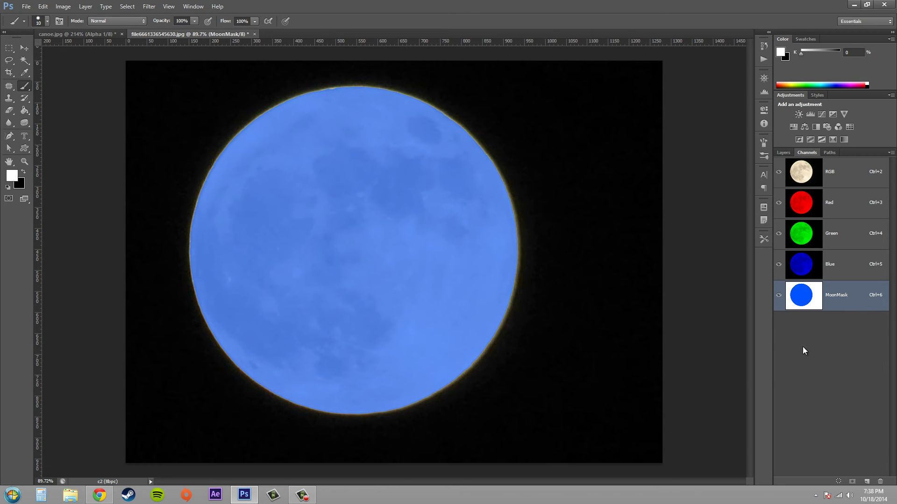
- View the Red and Green channels individually with the overlay hidden, then return to RGB composite
left_click(838, 208)
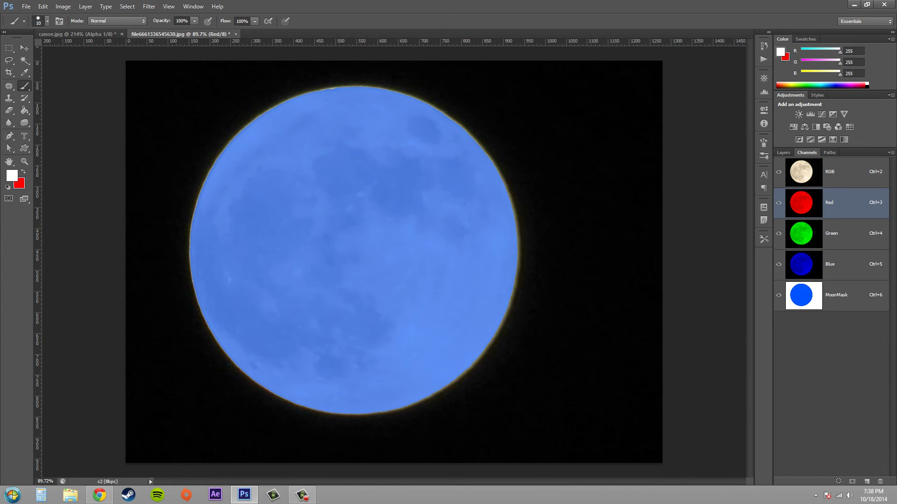
key("ctrl+2")
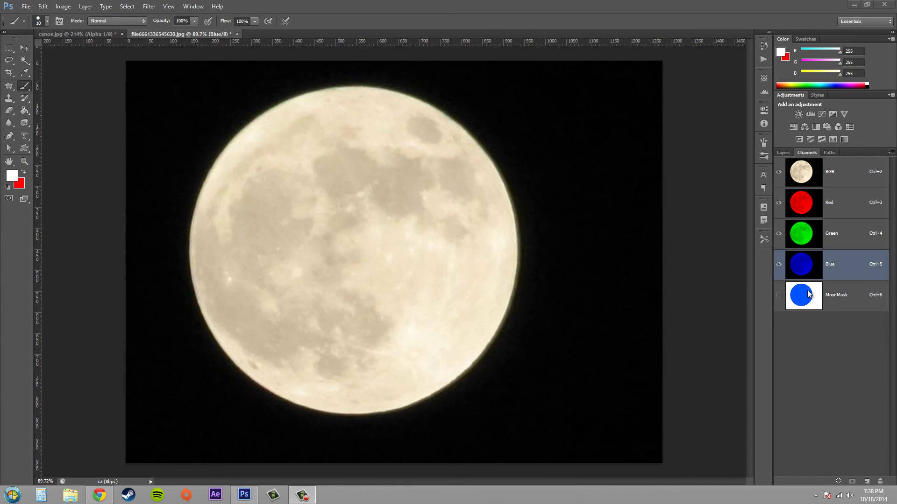
left_click(811, 234)
left_click(806, 211)
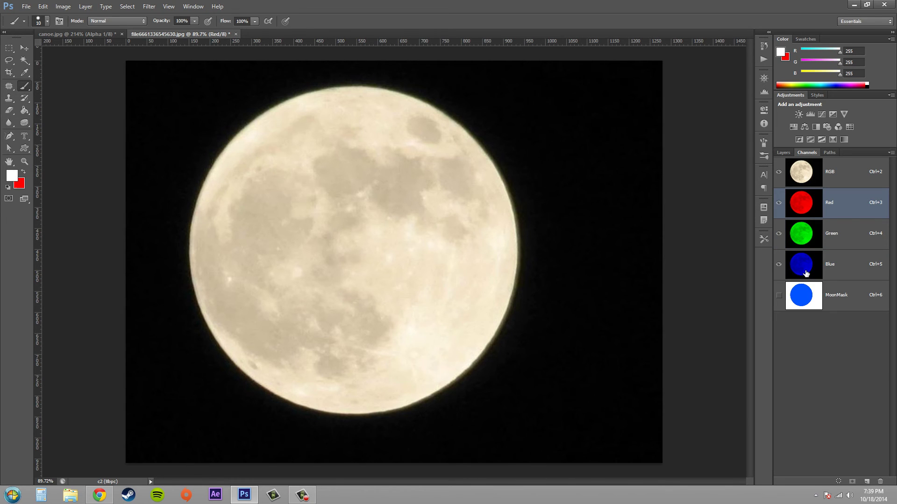
left_click(817, 225)
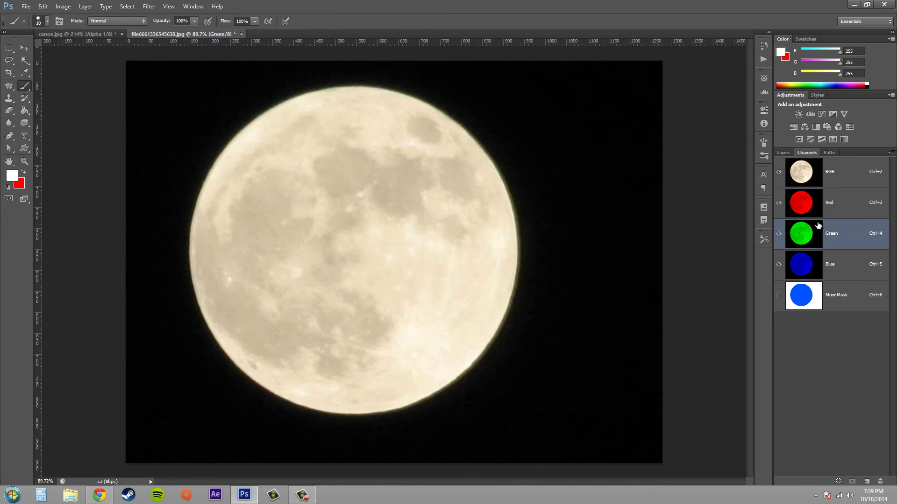
left_click(813, 216)
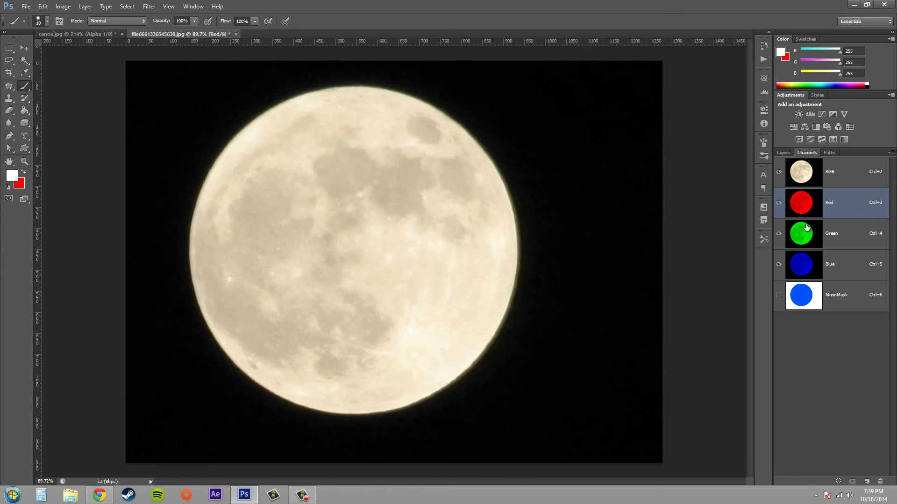
left_click(806, 229)
left_click(808, 173)
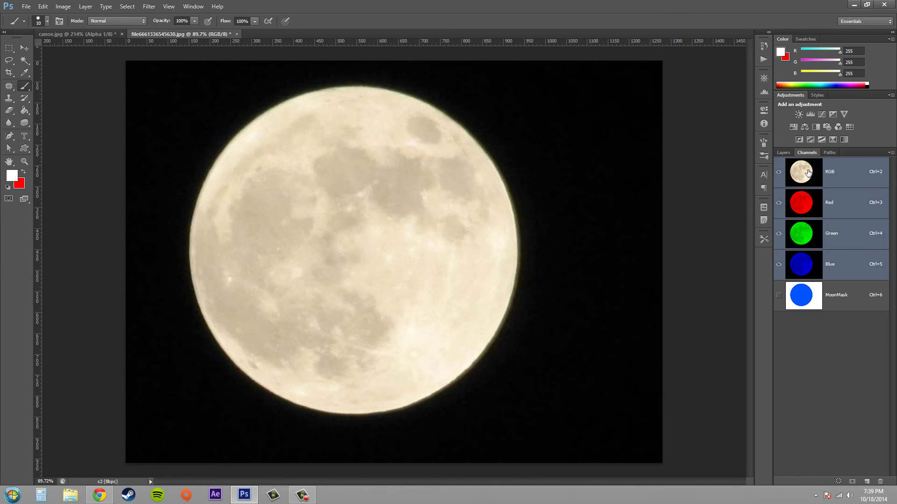
- Show the MoonMask overlay again and open its Spot Channel Options, moving the dialog aside
left_click(778, 295)
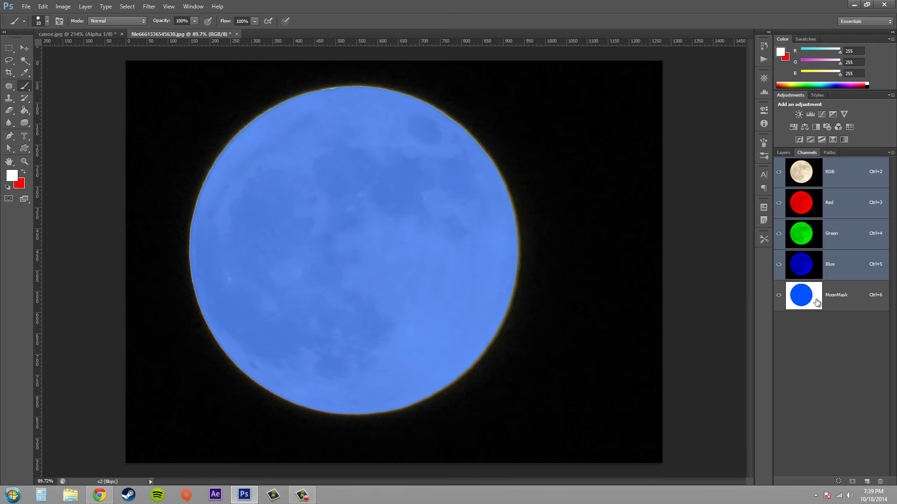
double_click(816, 302)
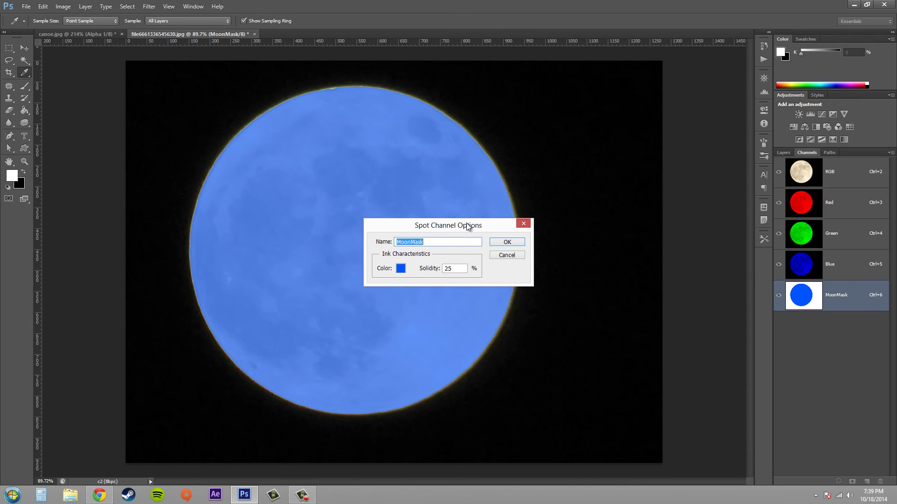
left_click_drag(467, 227, 651, 219)
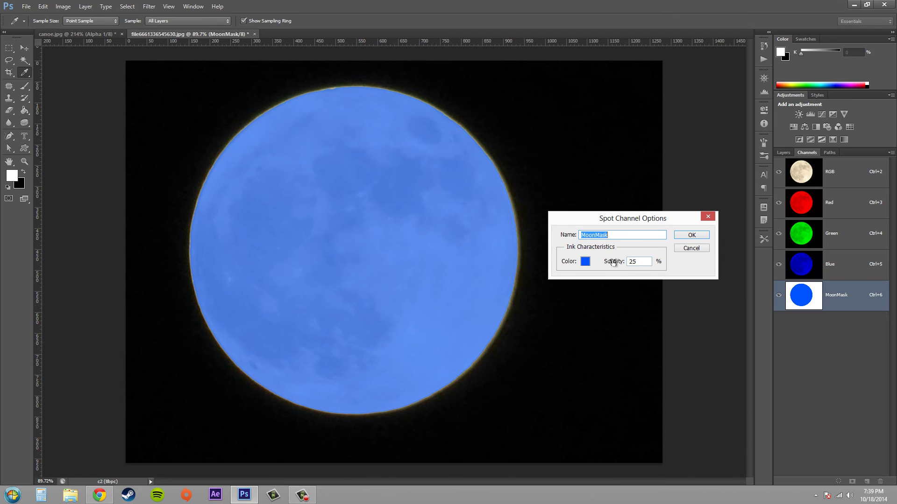
- Cancel Spot Channel Options and step back in History to the sky-tinted MoonMask state
key("b")
left_click(695, 249)
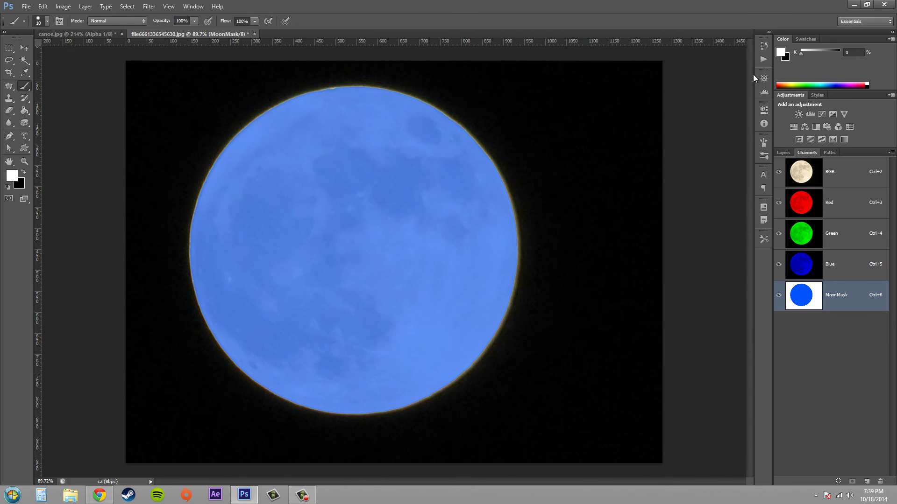
left_click(761, 48)
left_click(683, 181)
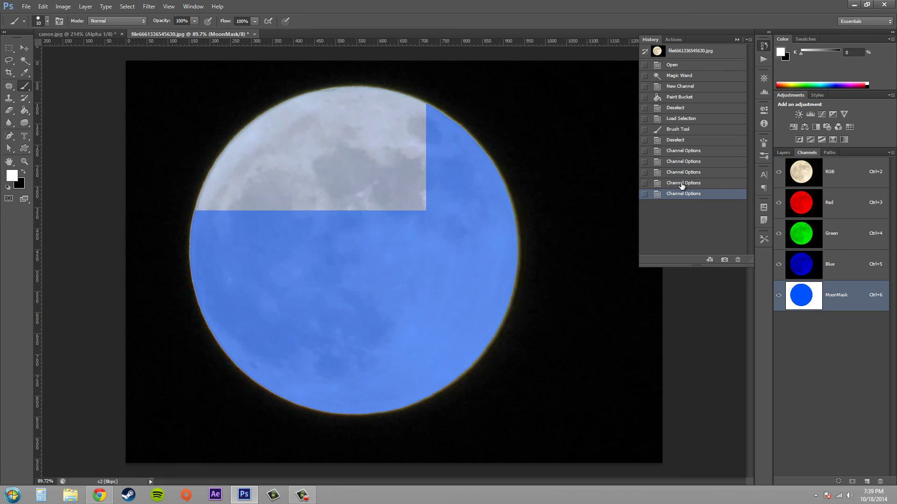
left_click(683, 172)
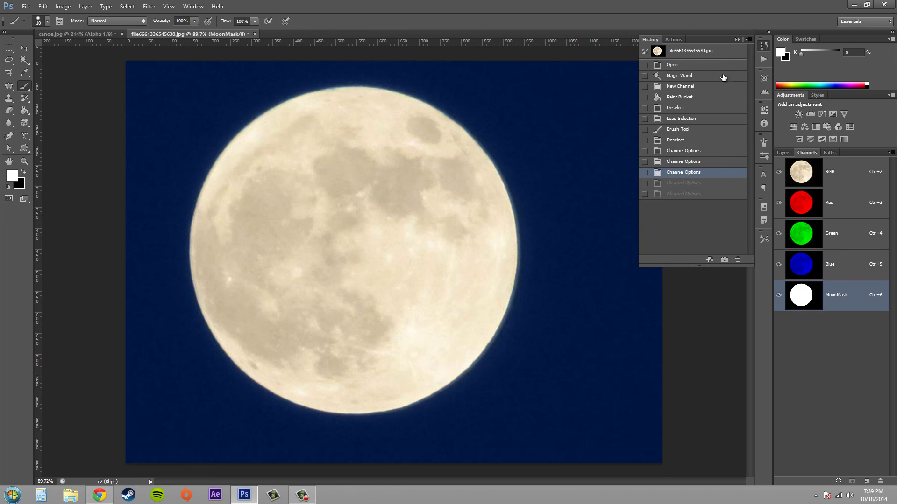
left_click(736, 40)
- Reopen MoonMask's Channel Options, try Spot Color, then cancel without changes
double_click(801, 294)
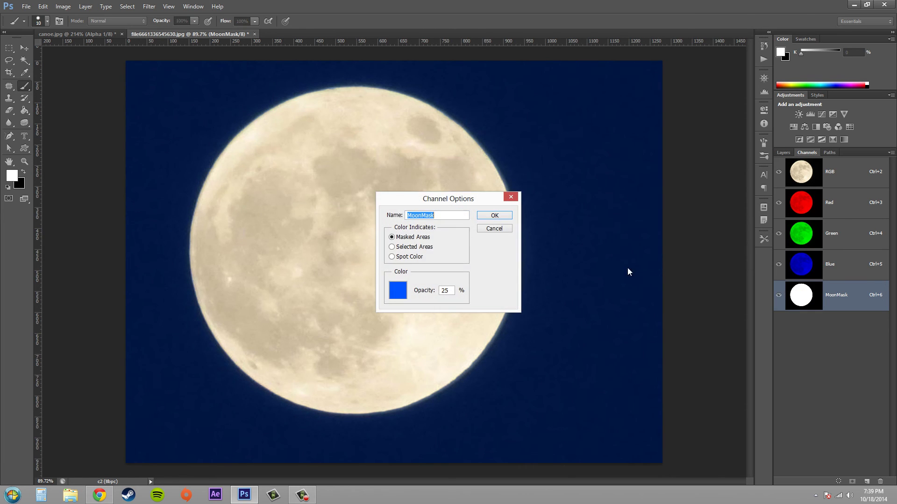
left_click_drag(444, 200, 618, 249)
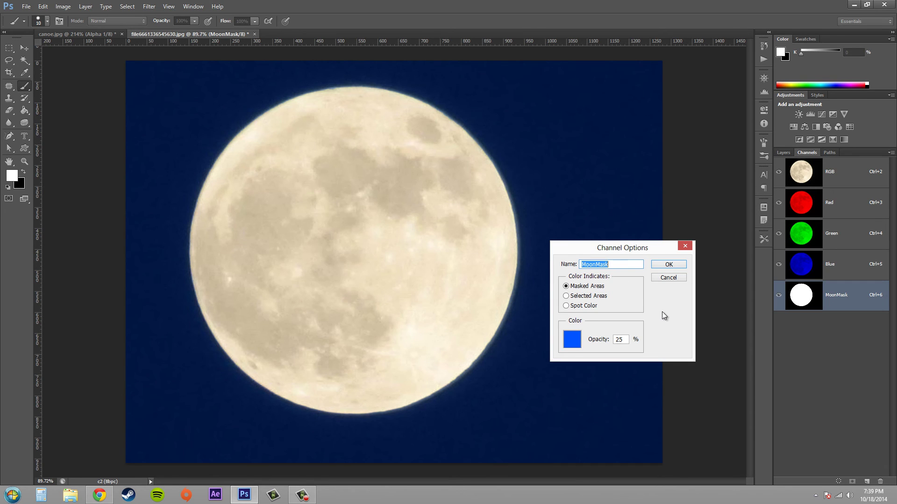
left_click(572, 306)
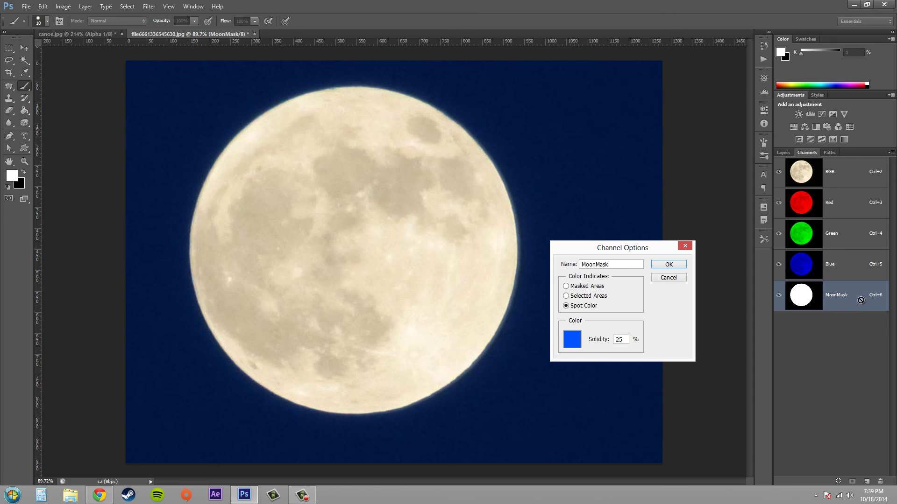
left_click(672, 280)
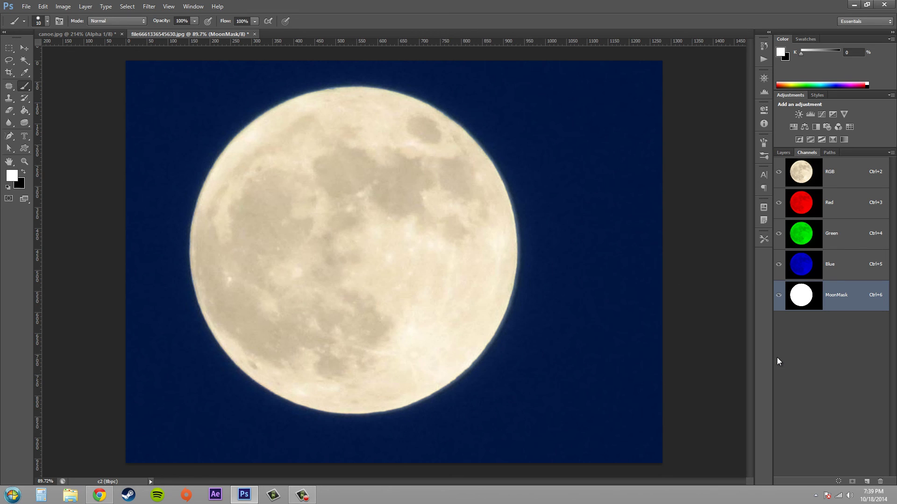